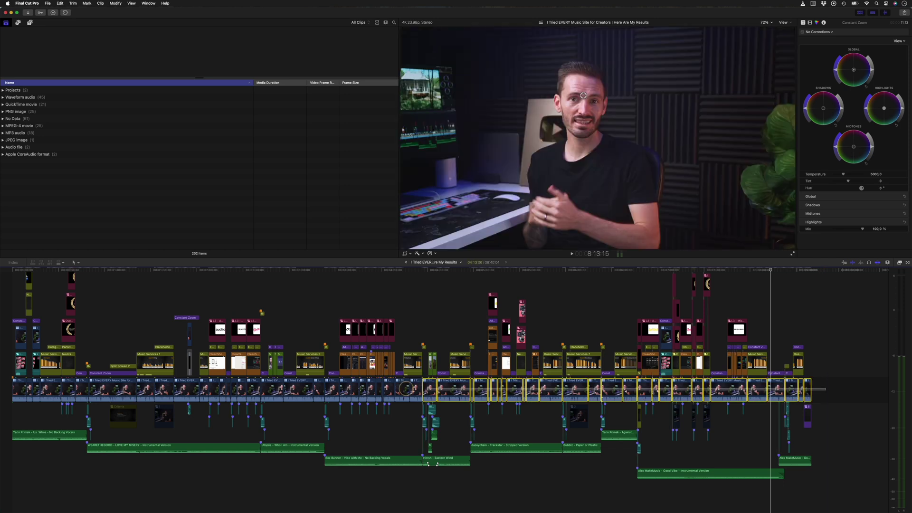
# Marquee-select all 58 clips in the primary storyline.
pyautogui.moveTo(16, 387); pyautogui.dragTo(17, 389)
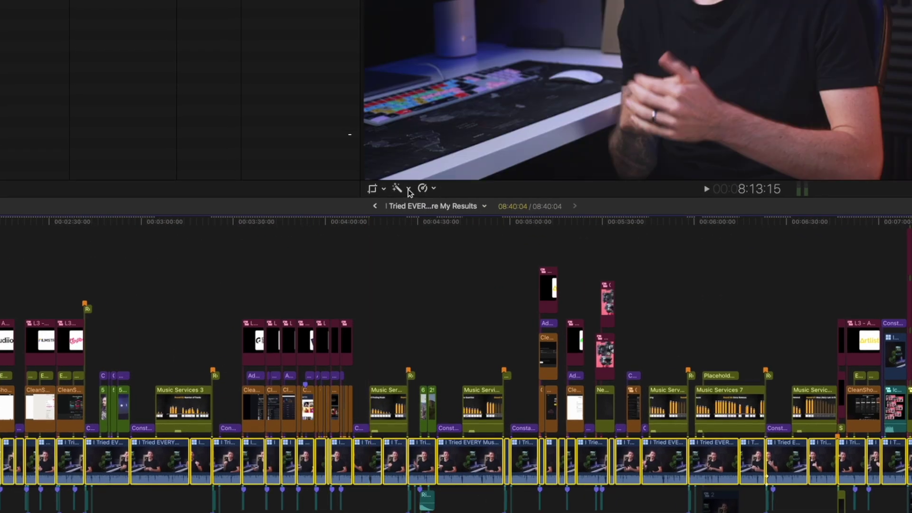
# Run Transcribe to Captions on the selected storyline clips from their shortcut menu.
pyautogui.click(409, 190)
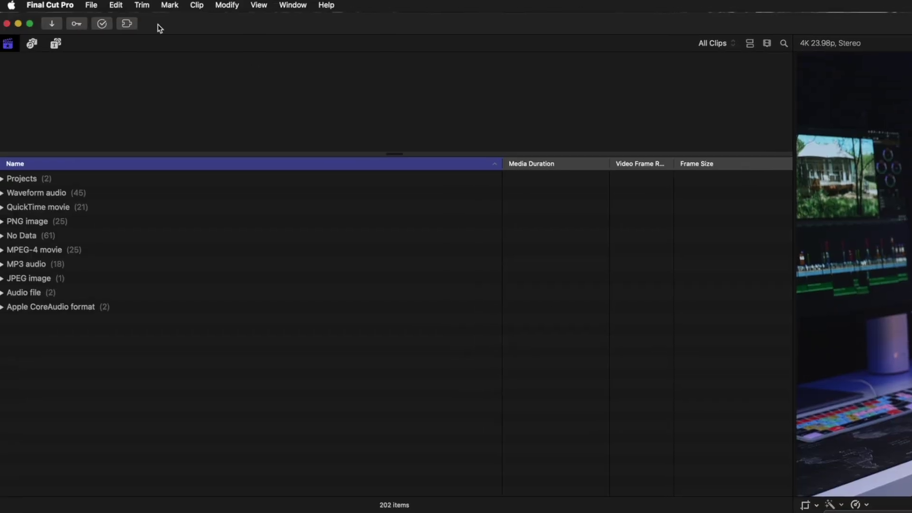
pyautogui.click(116, 5)
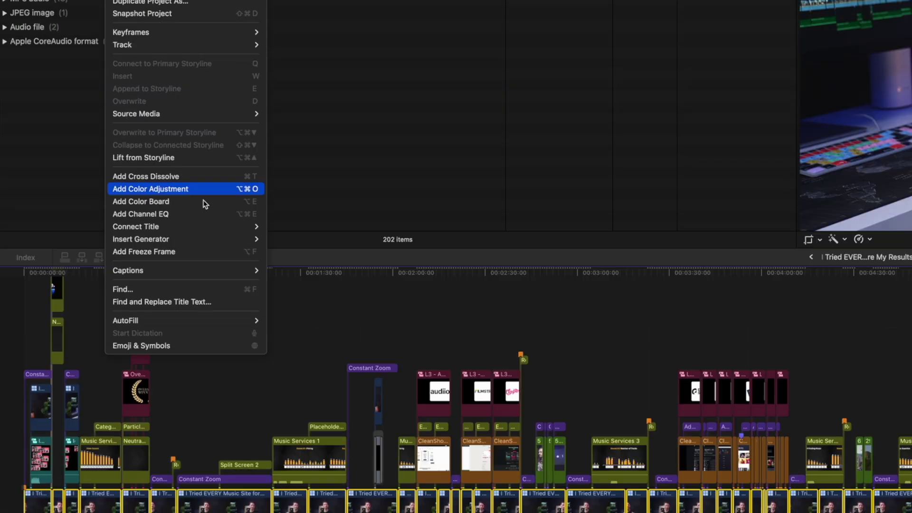
pyautogui.moveTo(185, 227)
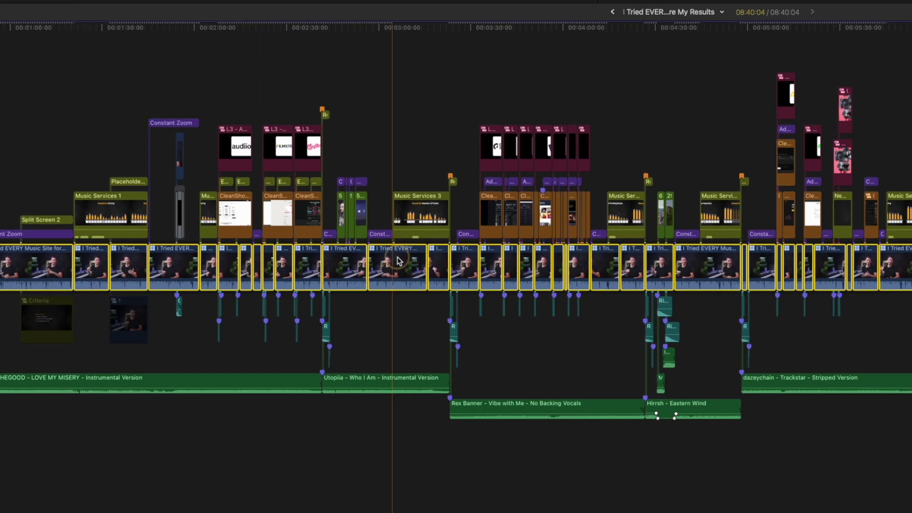
pyautogui.rightClick(596, 455)
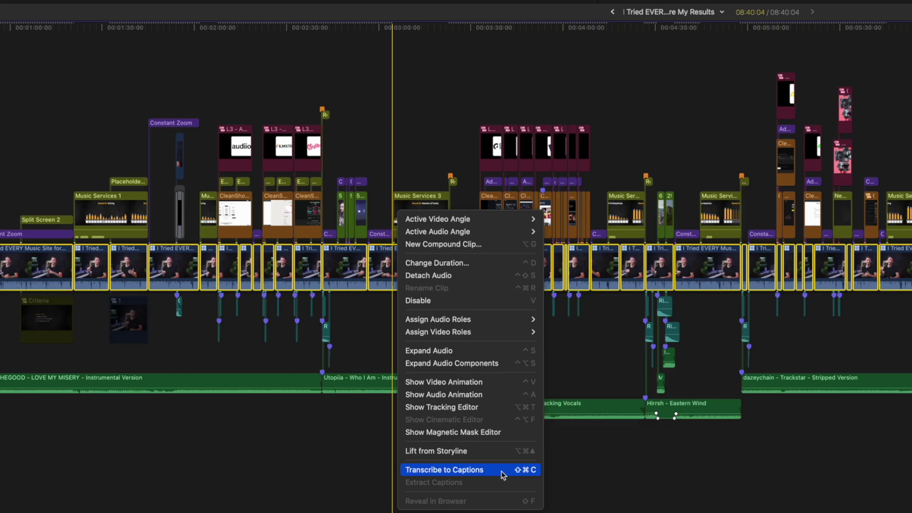
pyautogui.click(503, 470)
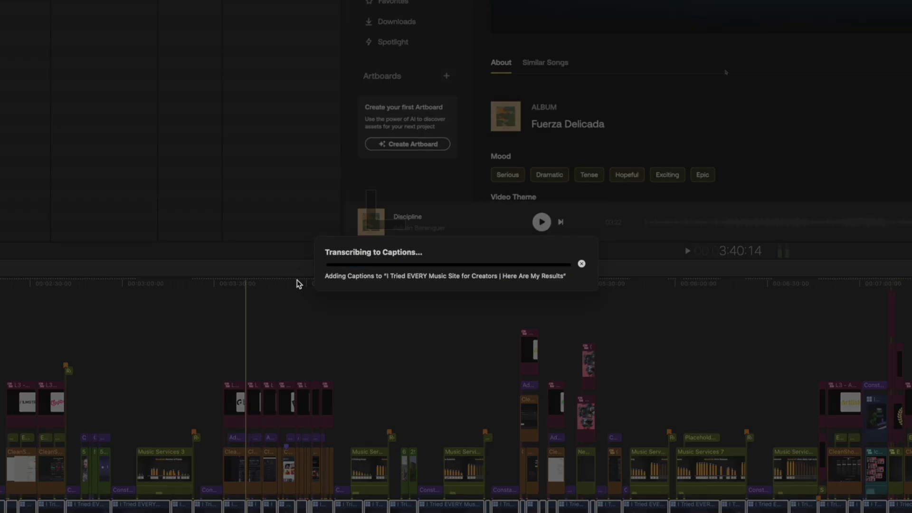
# Transcribe the clips to captions with Cmd+Shift+C and let the progress finish.
pyautogui.press('super+shift+c')
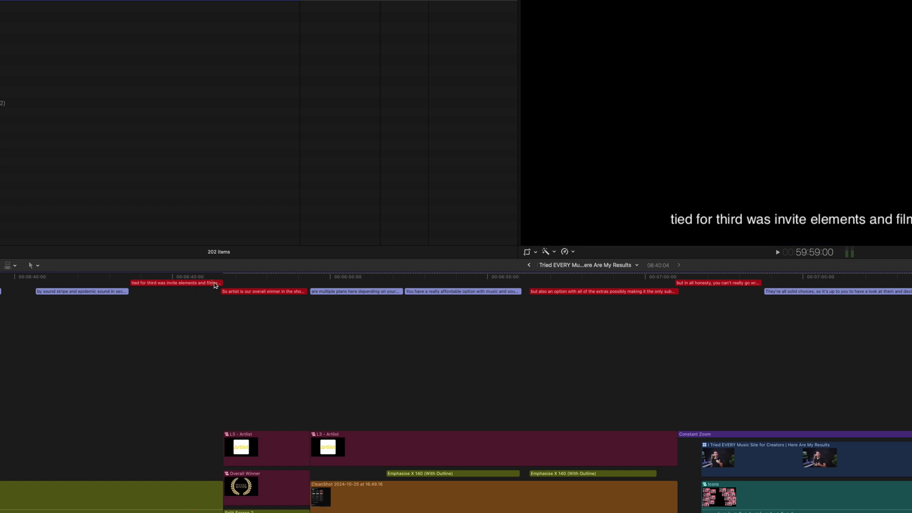
# Trim the right edges of the two red overlapping captions, starting with the third-place caption.
pyautogui.click(218, 282)
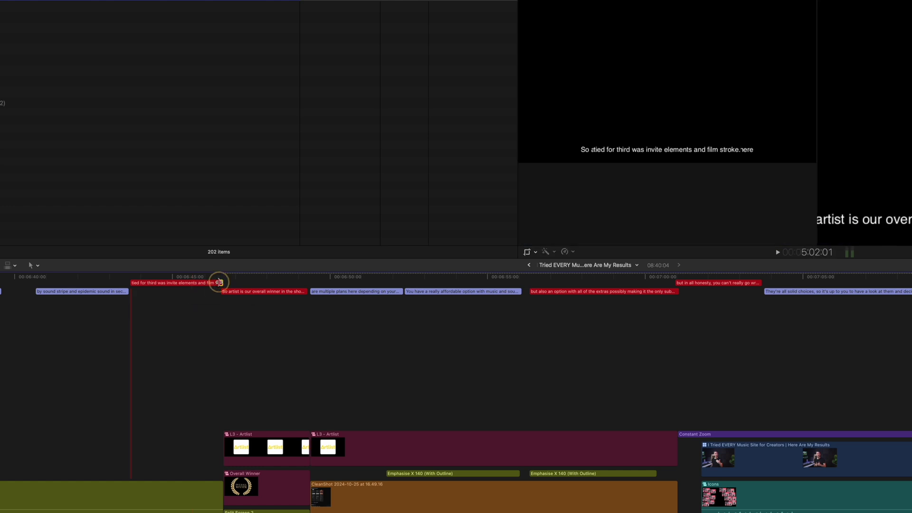
pyautogui.moveTo(219, 282); pyautogui.dragTo(220, 280)
pyautogui.moveTo(678, 291); pyautogui.dragTo(675, 291)
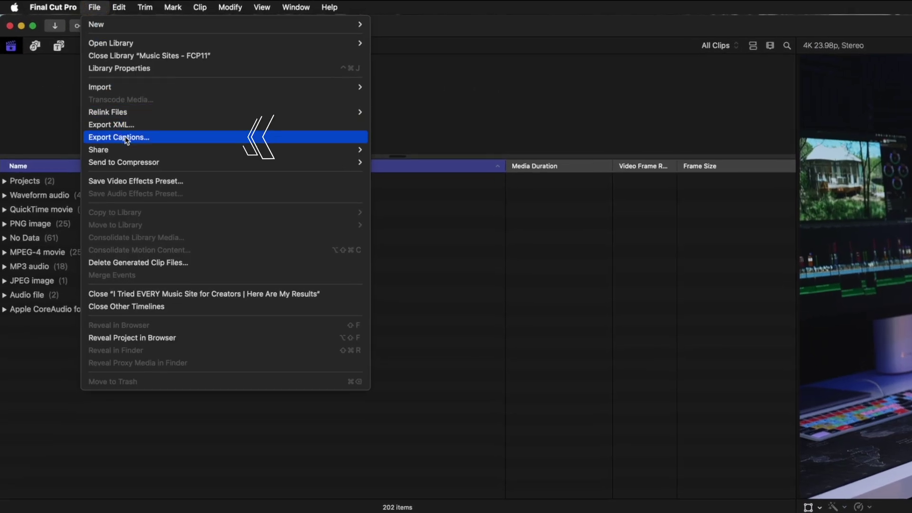
# Export Captions with the SRT role checked, saving to the Desktop.
pyautogui.click(128, 138)
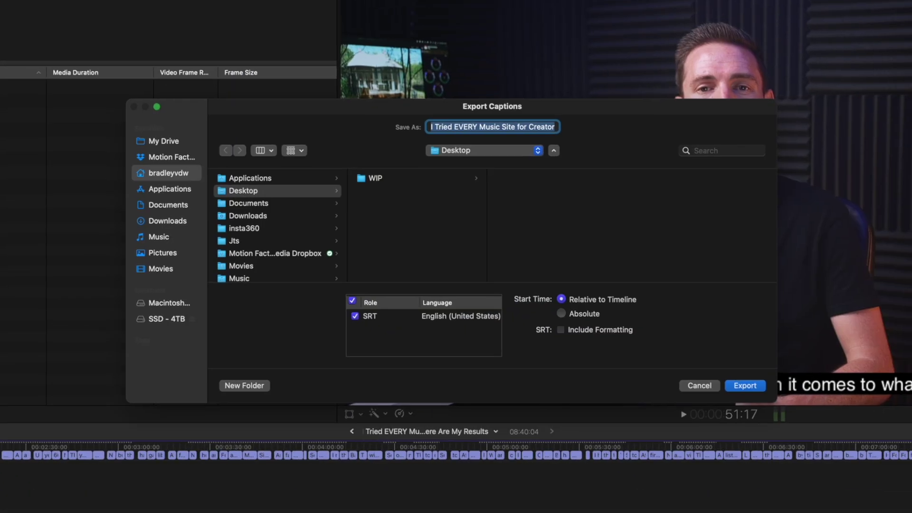
pyautogui.press('Return')
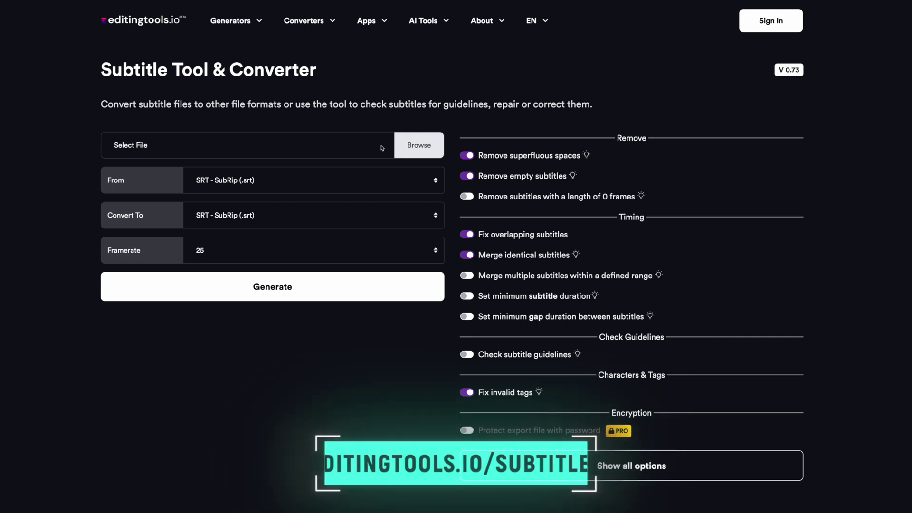
# Load the exported SRT and convert from SRT to Final Cut Pro X Subtitles as Titles.
pyautogui.click(418, 145)
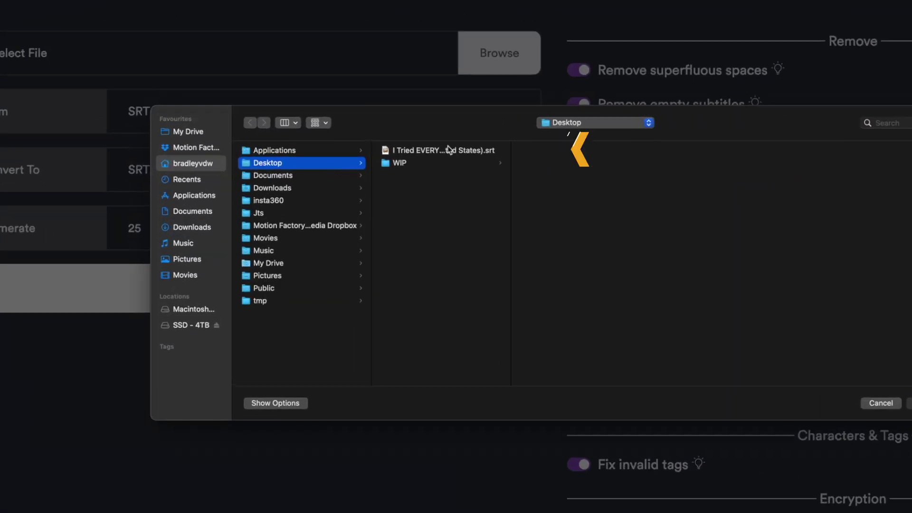
pyautogui.doubleClick(448, 146)
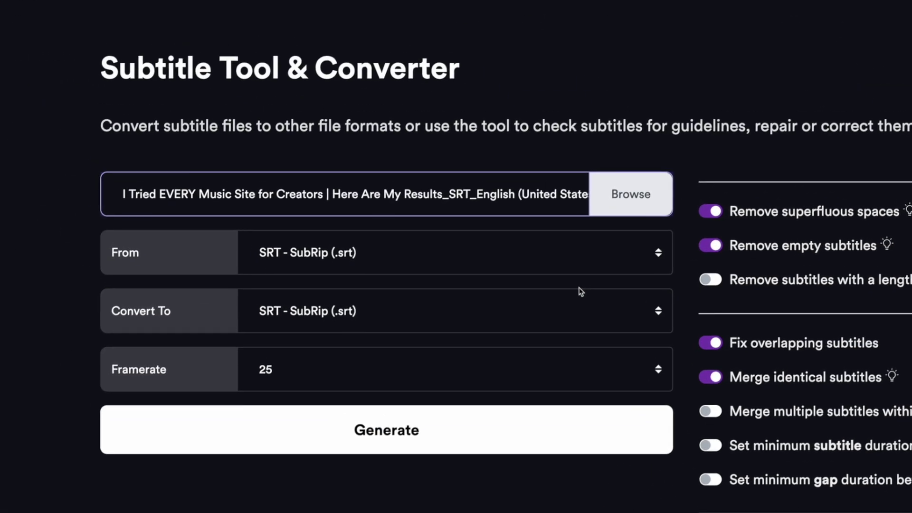
pyautogui.click(566, 254)
pyautogui.click(417, 259)
pyautogui.click(372, 311)
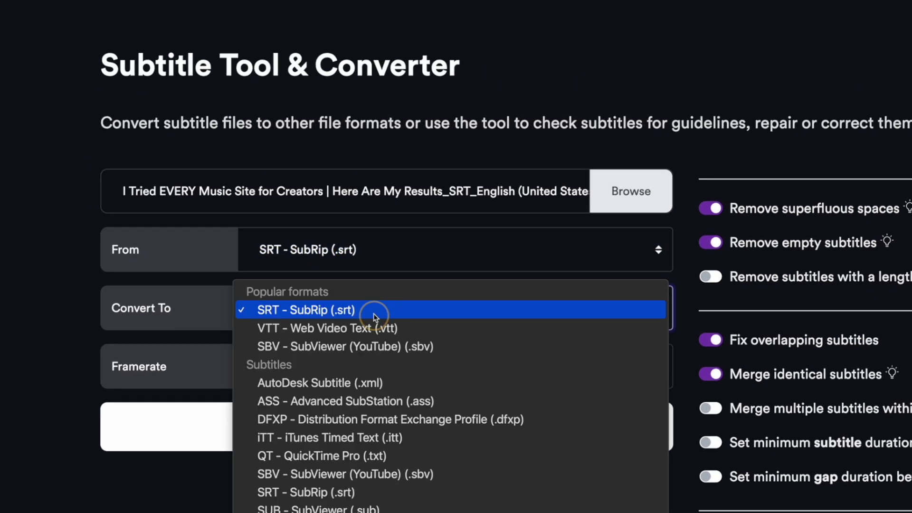
pyautogui.scroll(-15, 362, 221)
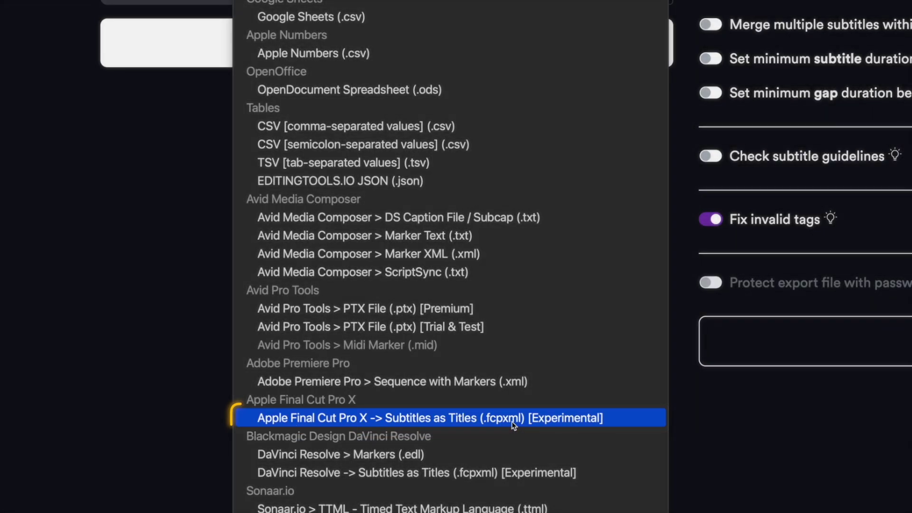
pyautogui.click(512, 422)
# Set the framerate to 23.976 and enable removal of 0-frame subtitles.
pyautogui.scroll(7, 359, 393)
pyautogui.click(358, 388)
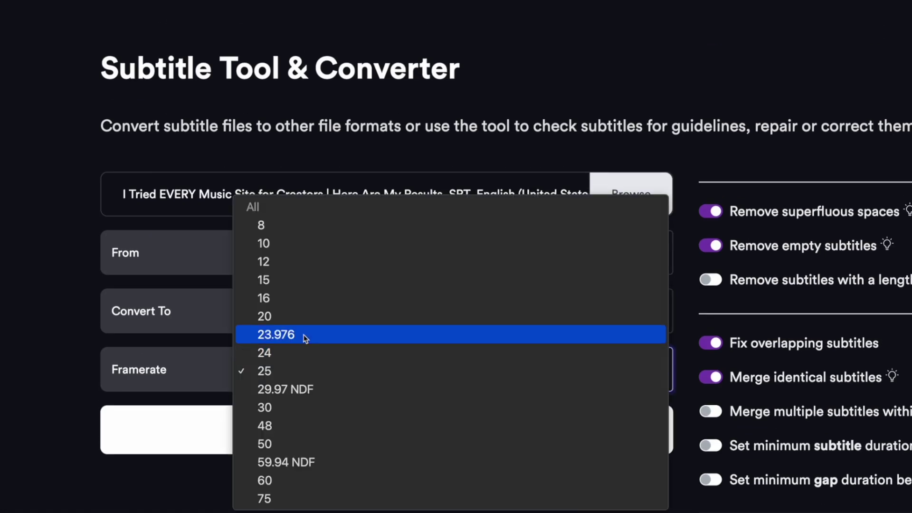
pyautogui.click(305, 335)
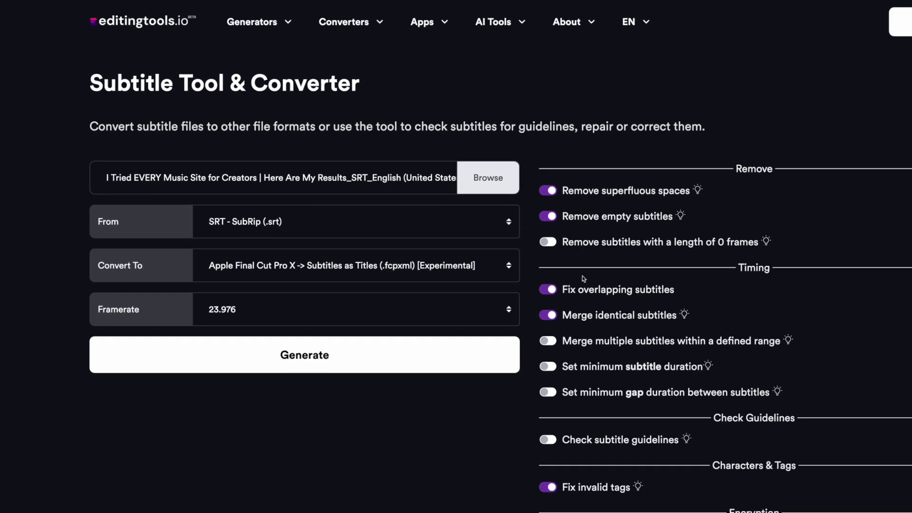
pyautogui.click(749, 281)
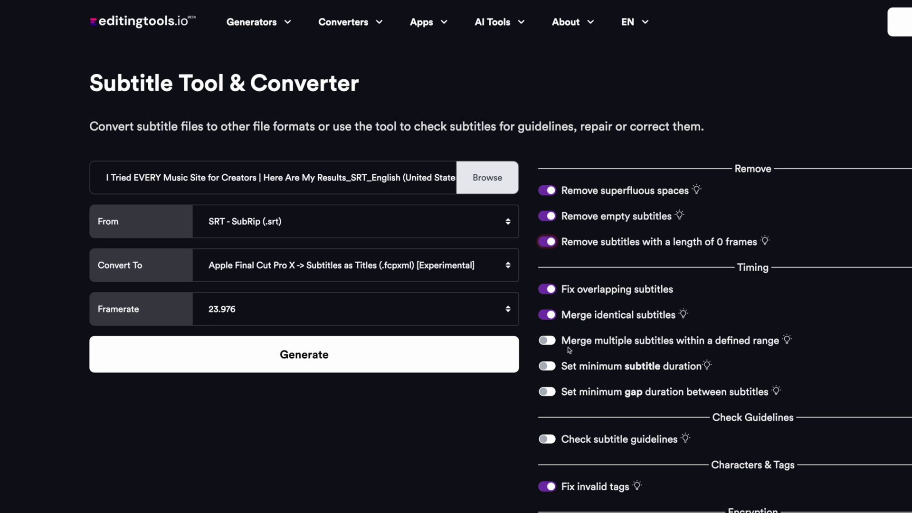
pyautogui.scroll(-2, 599, 359)
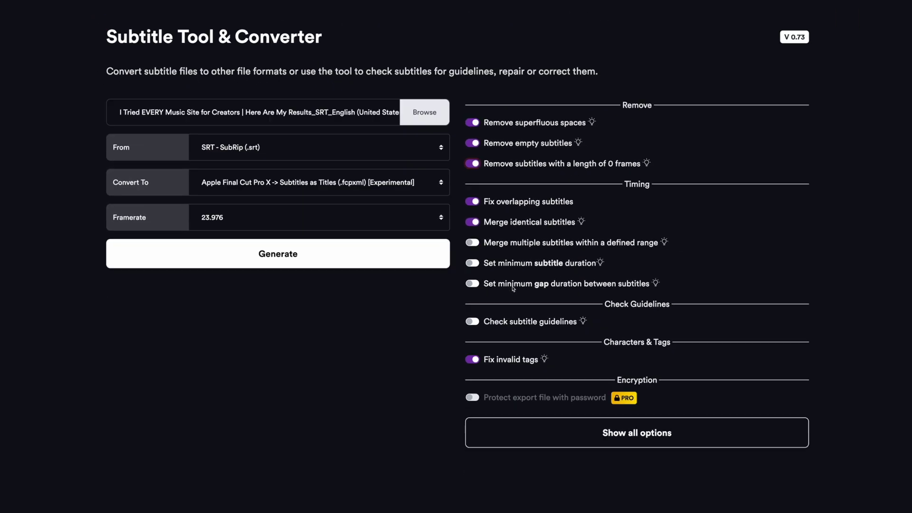
pyautogui.click(561, 430)
pyautogui.scroll(-8, 584, 300)
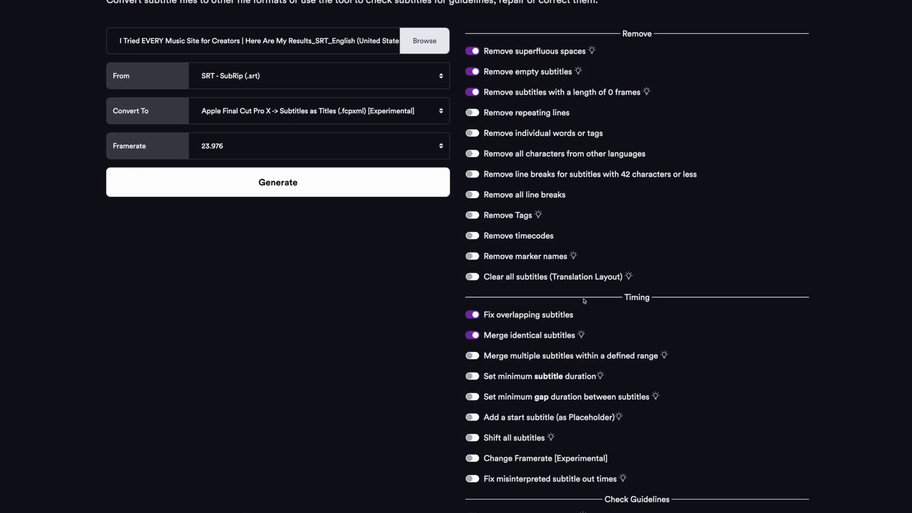
pyautogui.scroll(10, 583, 289)
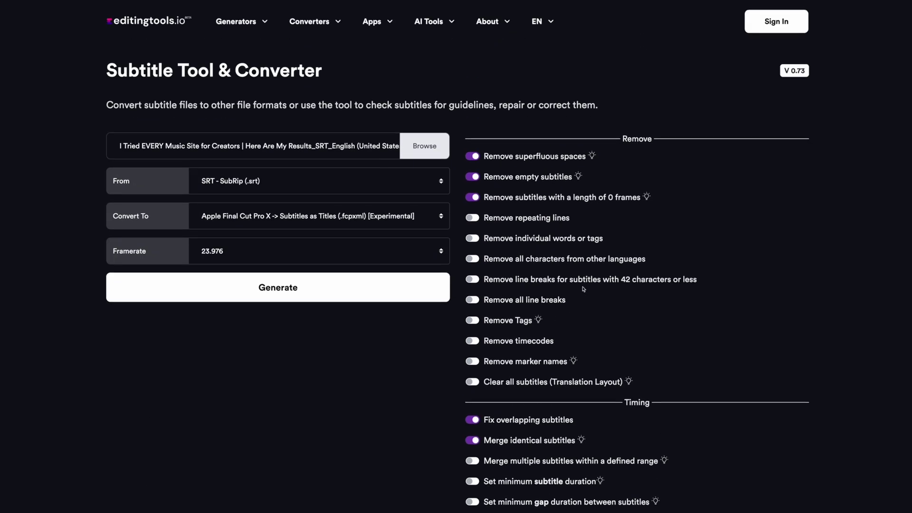
# Generate the conversion and download the resulting fcpxml file.
pyautogui.click(218, 287)
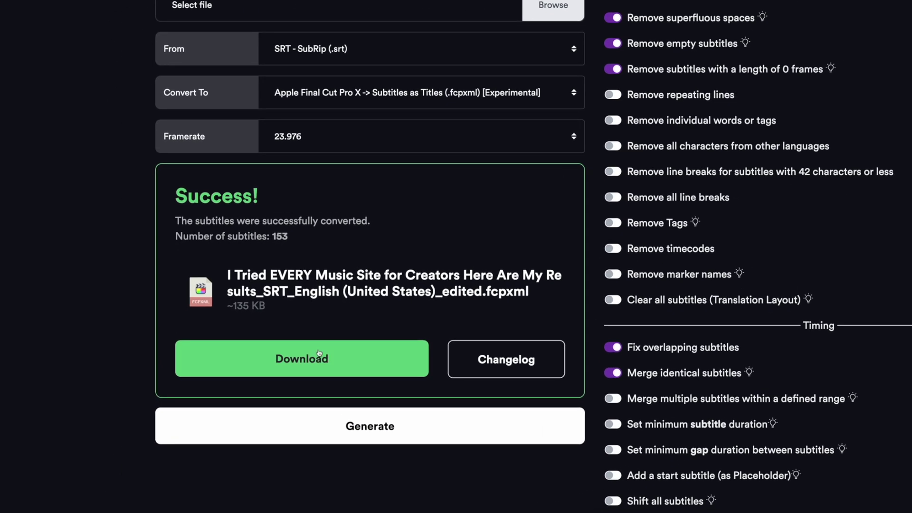
pyautogui.click(319, 353)
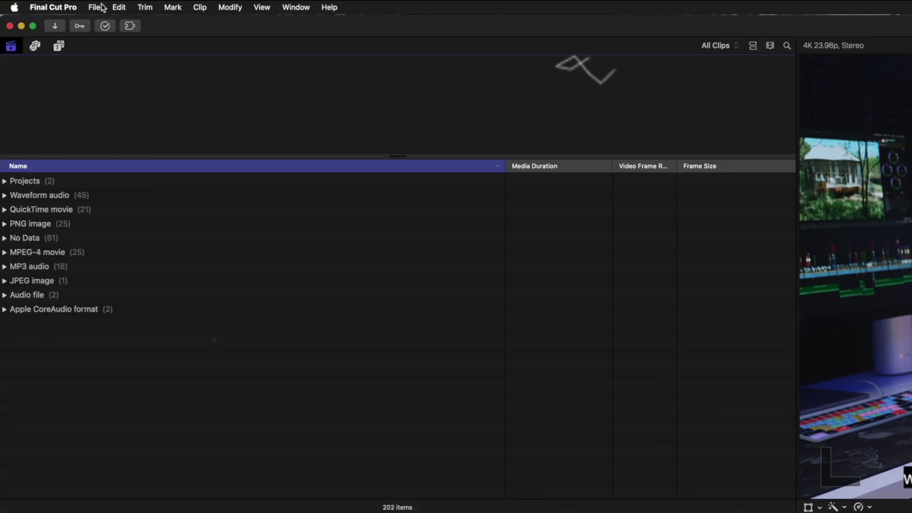
pyautogui.click(93, 7)
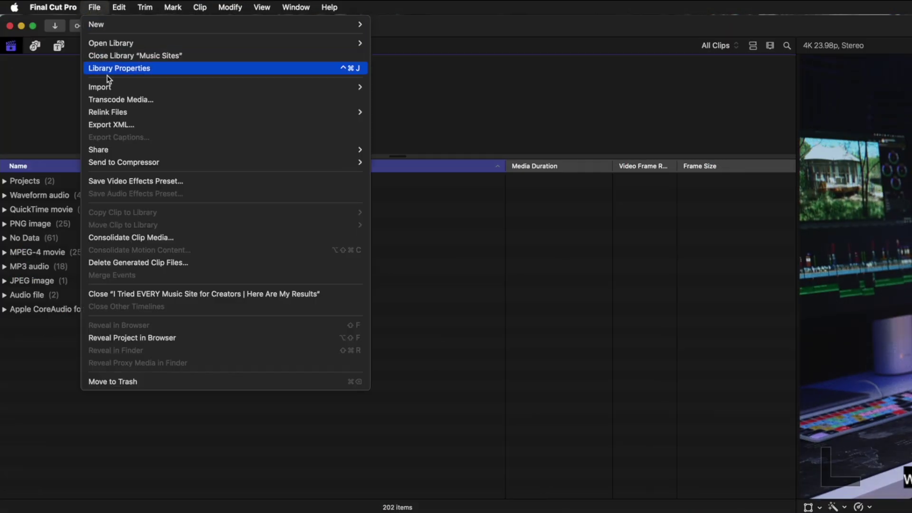
# Import the downloaded fcpxml via File > Import > XML and open the imported captions clip.
pyautogui.moveTo(167, 90)
pyautogui.click(409, 150)
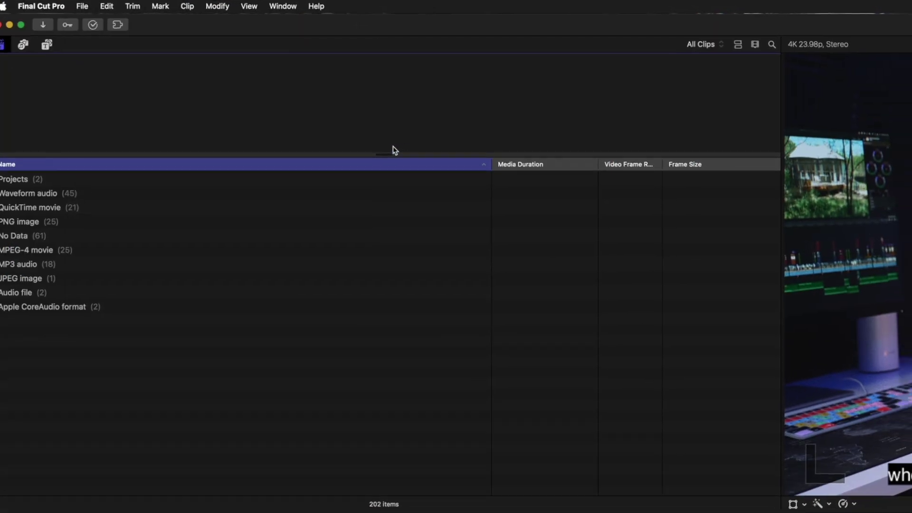
pyautogui.click(670, 218)
pyautogui.press('Return')
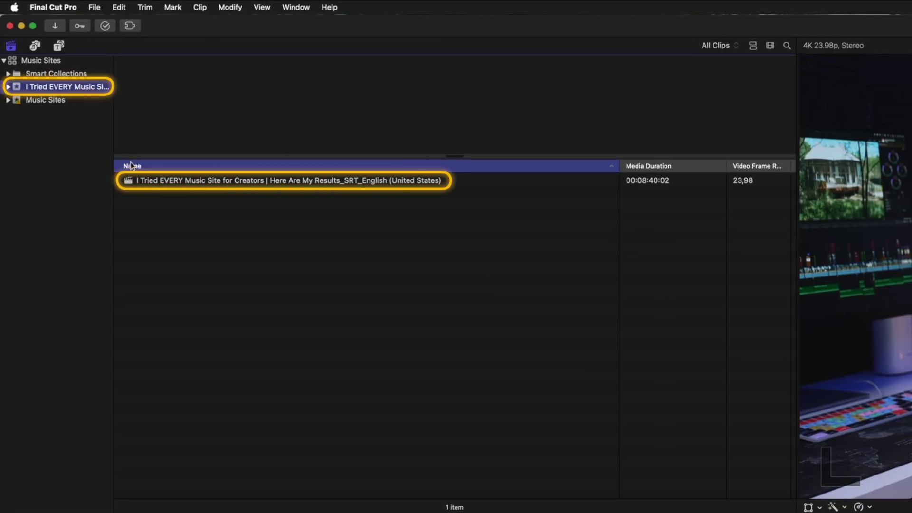
pyautogui.doubleClick(127, 180)
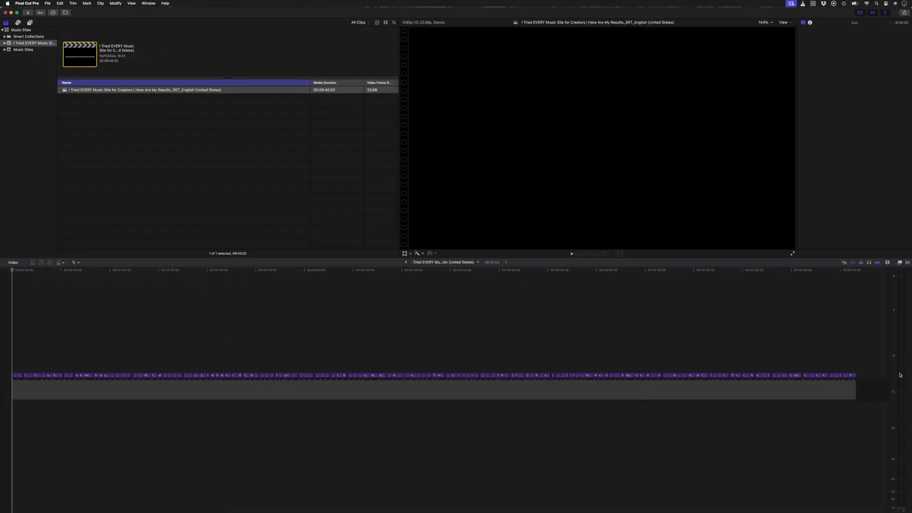
# Copy all caption titles from the clip and paste them at the start of the main project.
pyautogui.press('super+a')
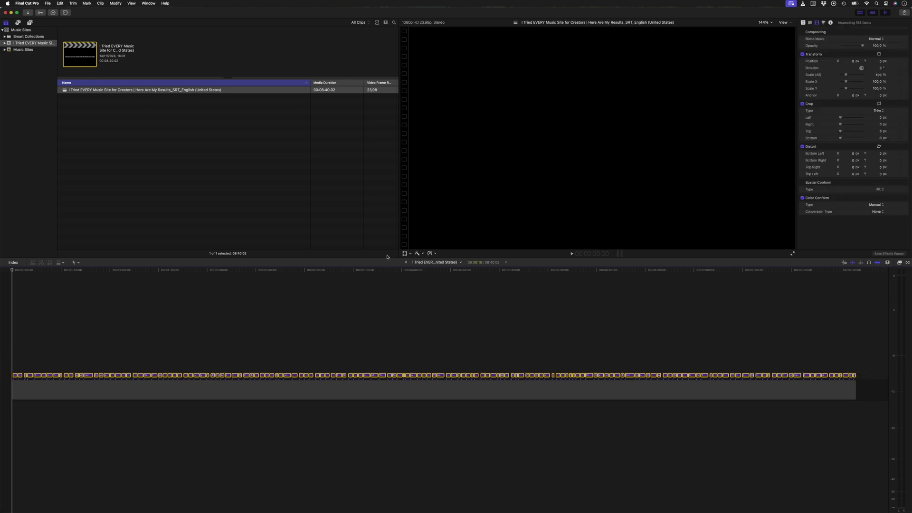
pyautogui.click(404, 262)
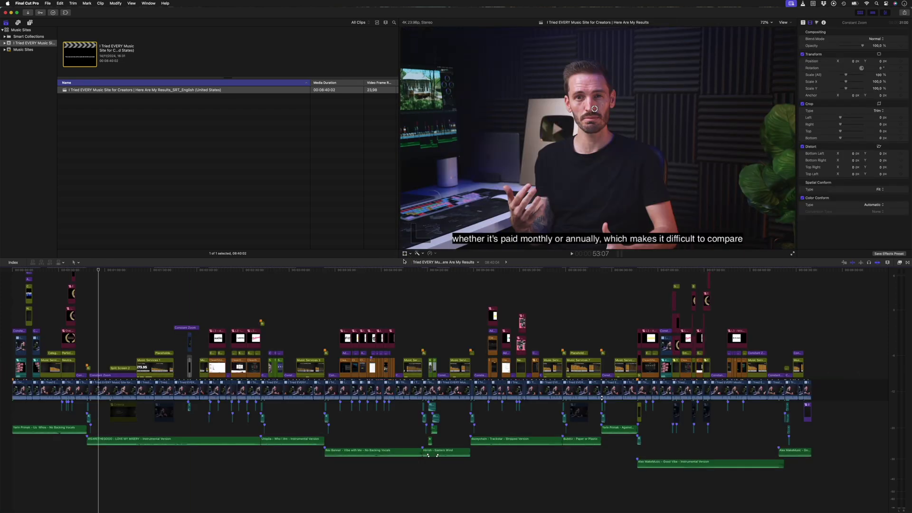
pyautogui.scroll(-1, 143, 323)
pyautogui.click(9, 297)
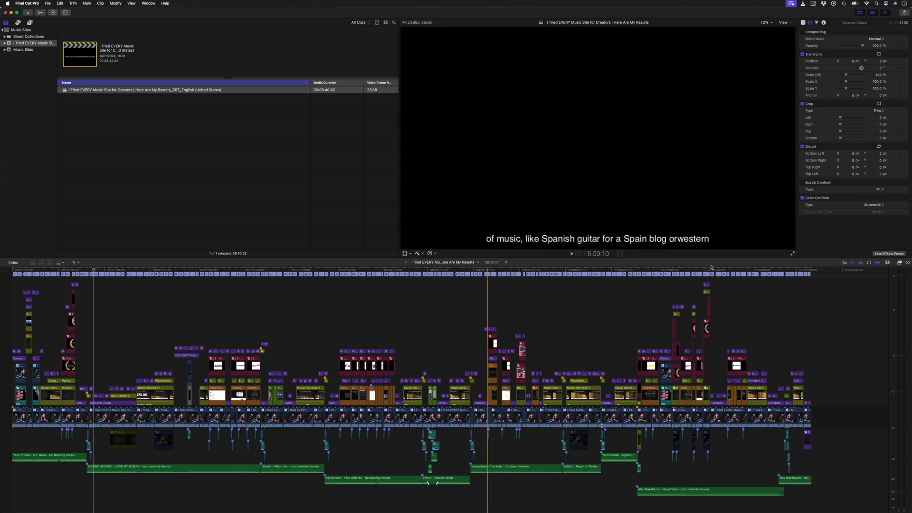
pyautogui.moveTo(824, 278); pyautogui.dragTo(2, 262)
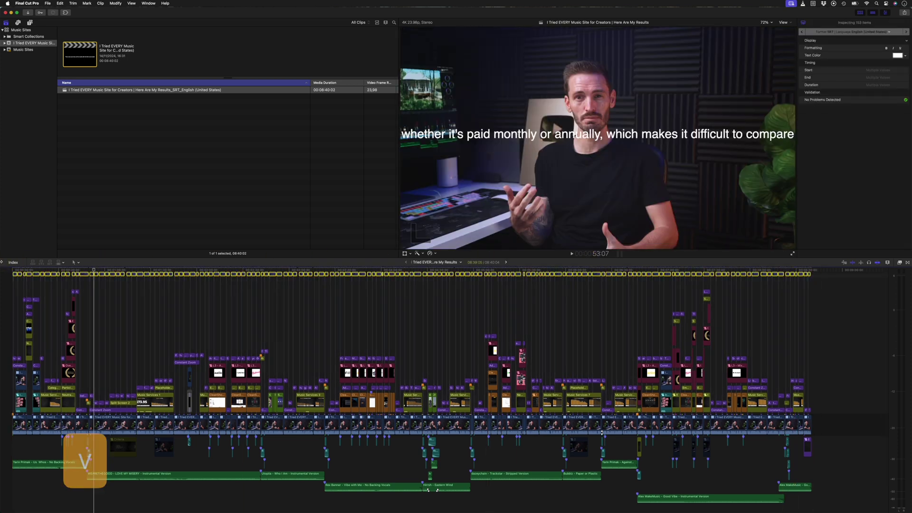
# Select all caption titles and drag Position Y to move them to the frame's bottom.
pyautogui.press('super+a')
pyautogui.press('Home')
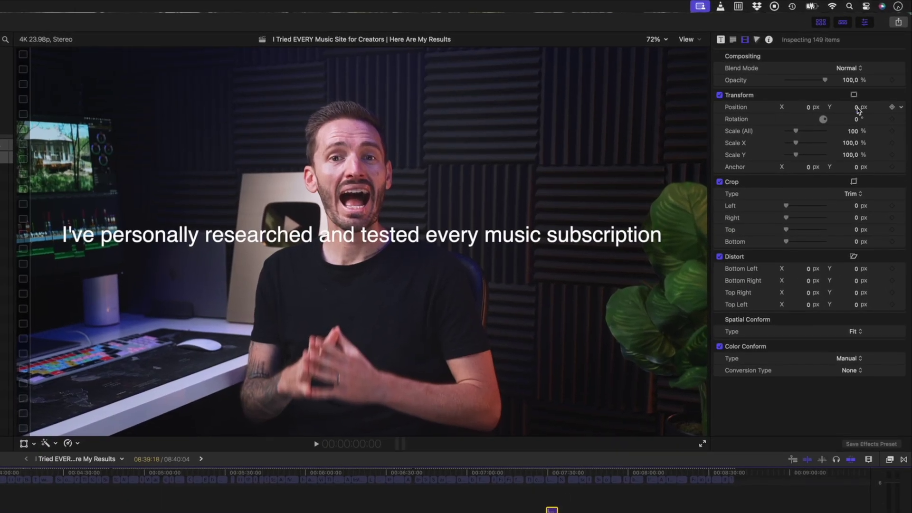
pyautogui.moveTo(855, 107); pyautogui.dragTo(855, 107)
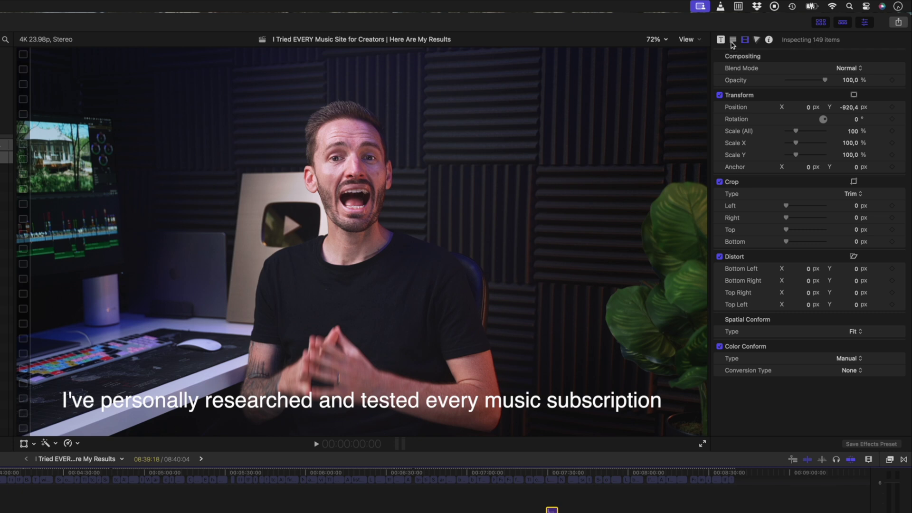
# Set the captions in the Impact font and enable Drop Shadow.
pyautogui.click(732, 40)
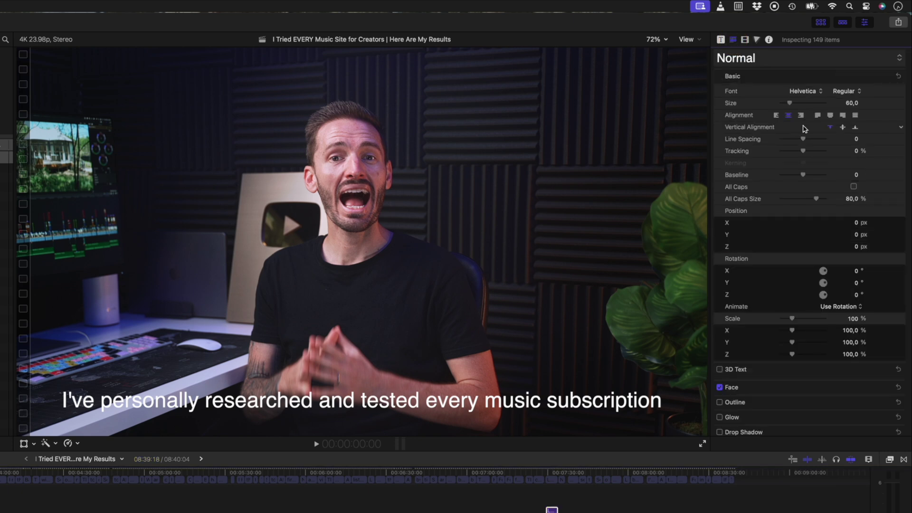
pyautogui.click(803, 92)
pyautogui.click(659, 370)
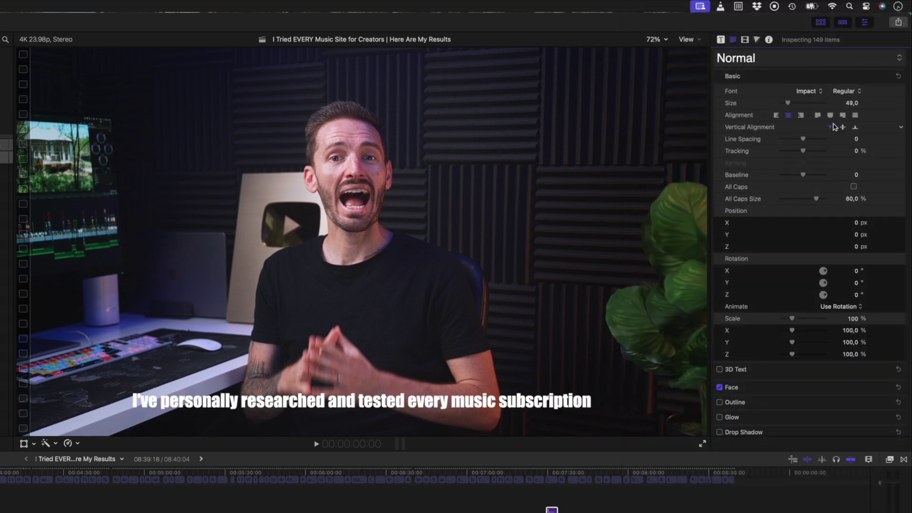
pyautogui.scroll(-1, 779, 281)
pyautogui.click(719, 430)
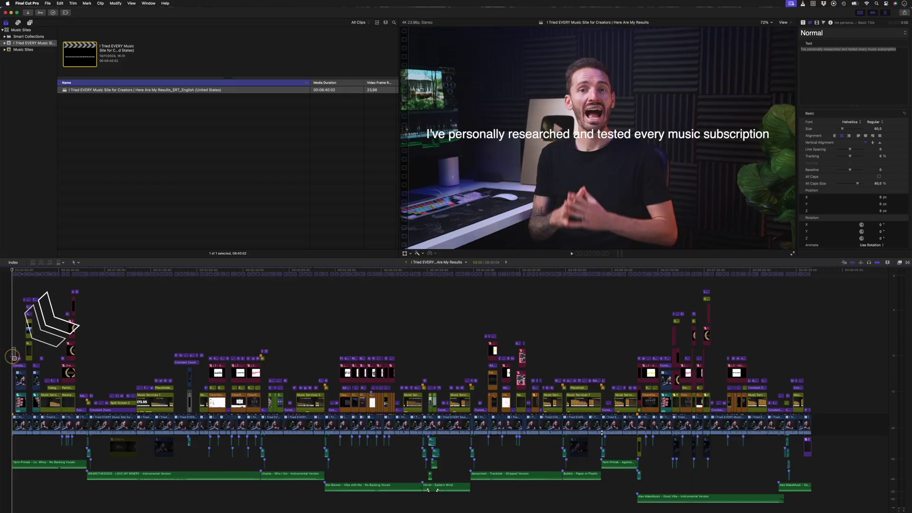
# Switch the caption to ITC Avant Garde Gothic and lower its baseline to about -484.
pyautogui.click(849, 123)
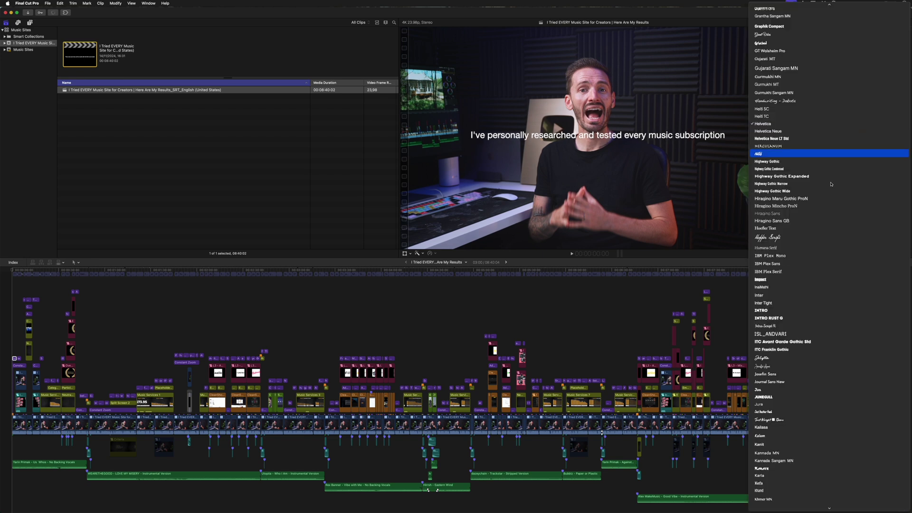
pyautogui.click(806, 343)
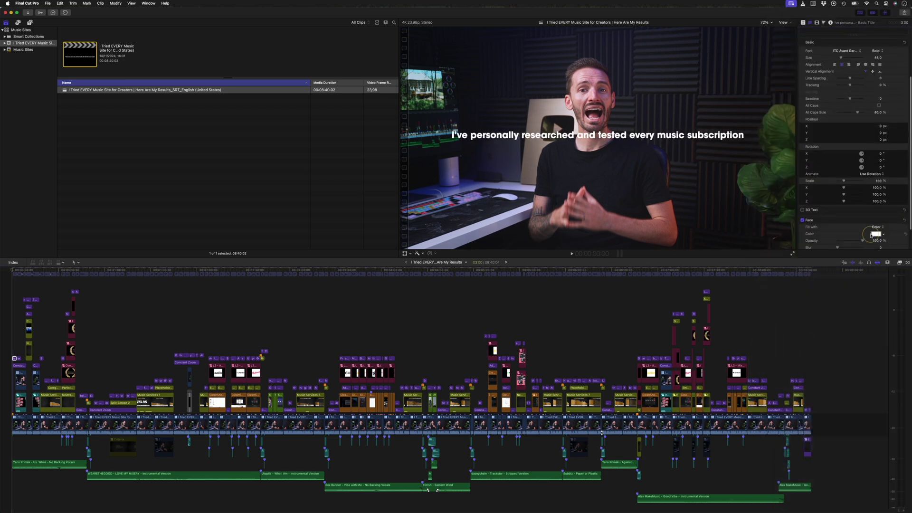
pyautogui.scroll(-3, 847, 223)
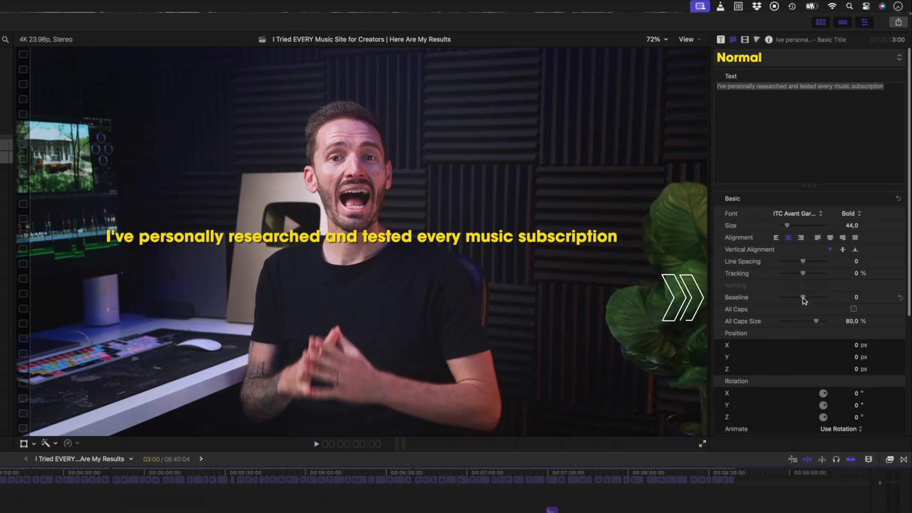
pyautogui.moveTo(803, 299); pyautogui.dragTo(761, 300)
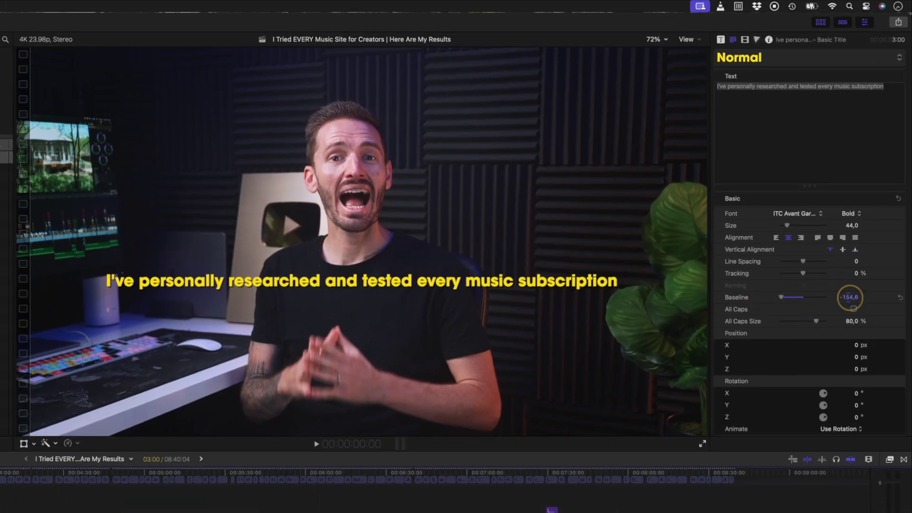
pyautogui.moveTo(850, 298); pyautogui.dragTo(850, 297)
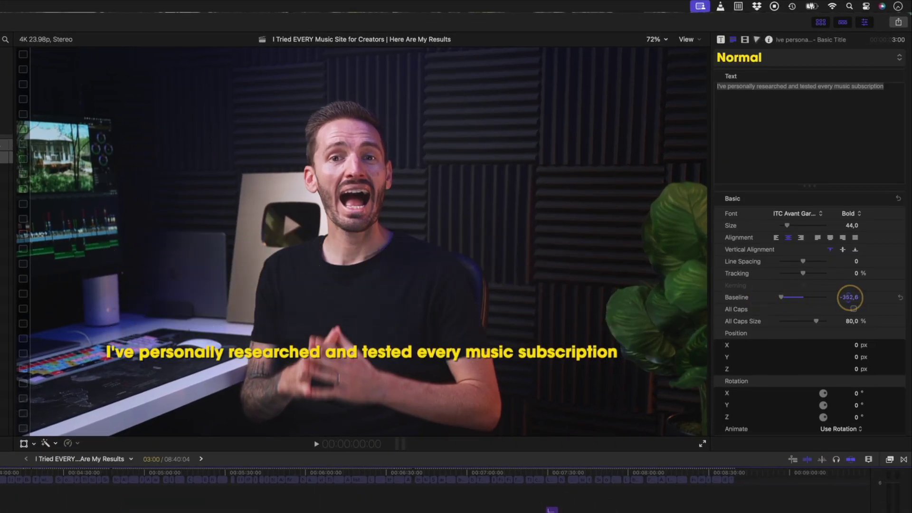
# Save all format and appearance attributes as a text preset named 'Subtitle'.
pyautogui.click(828, 56)
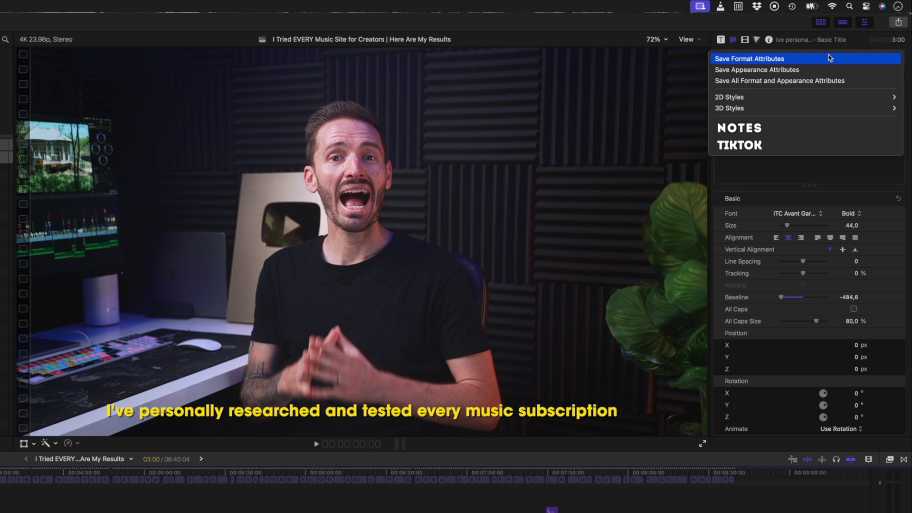
pyautogui.click(828, 80)
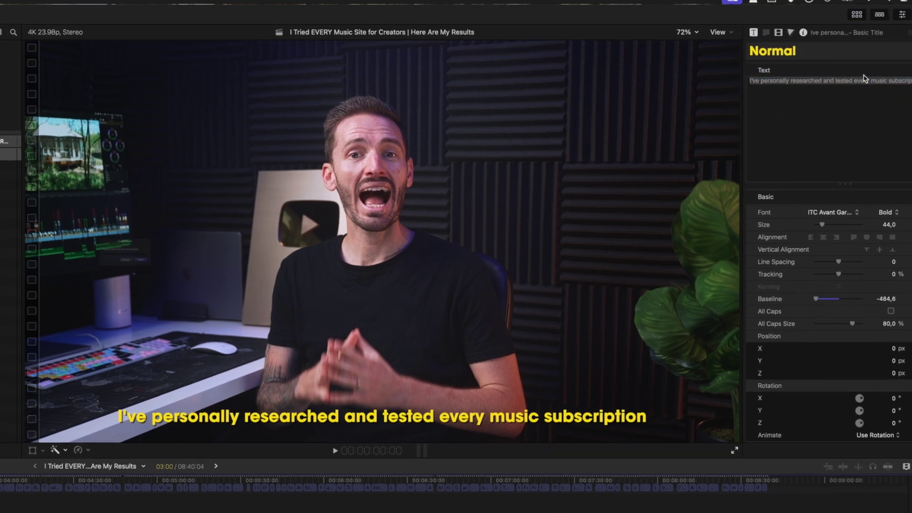
pyautogui.write('Subtitle Preset')
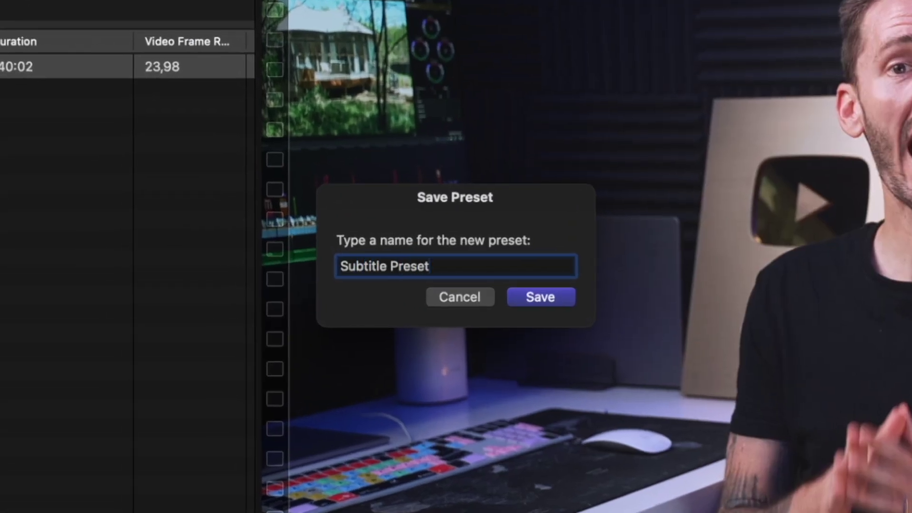
pyautogui.click(558, 292)
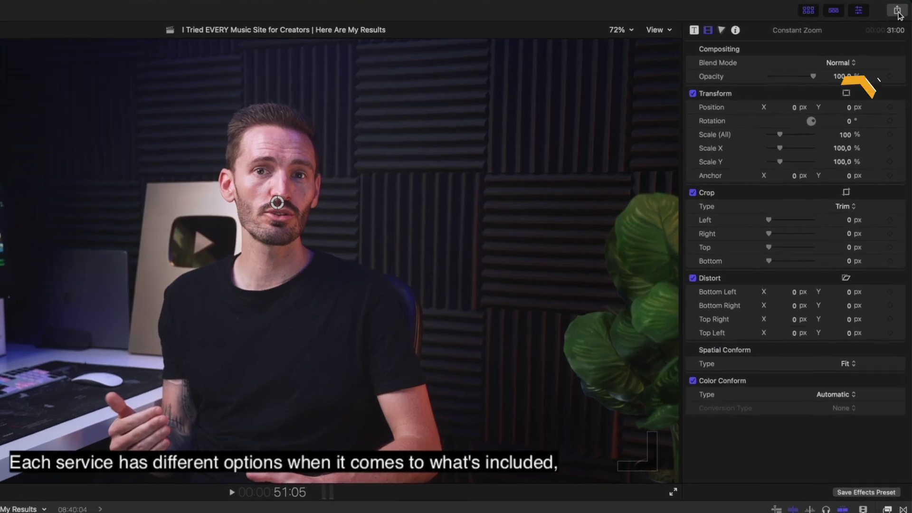
# In the Export File settings' Roles, set Burn in captions to English – United States (SRT).
pyautogui.click(904, 13)
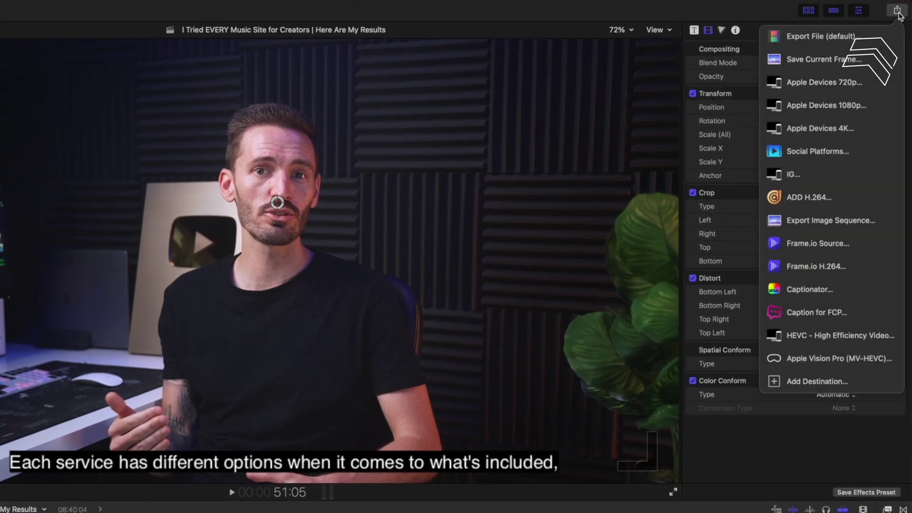
pyautogui.click(861, 43)
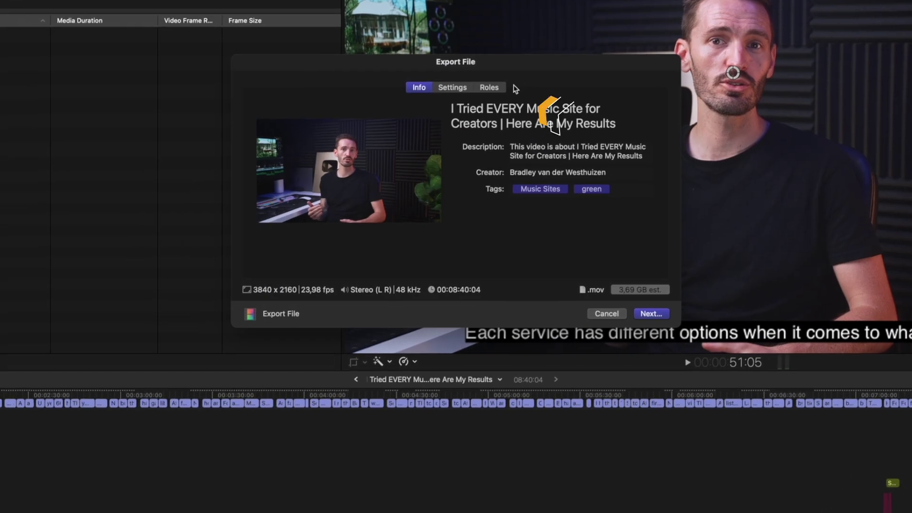
pyautogui.click(492, 87)
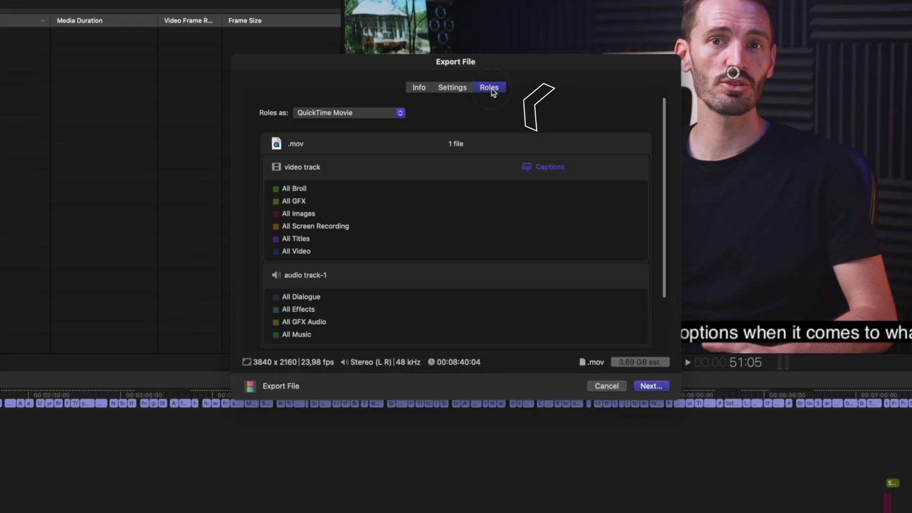
pyautogui.click(547, 171)
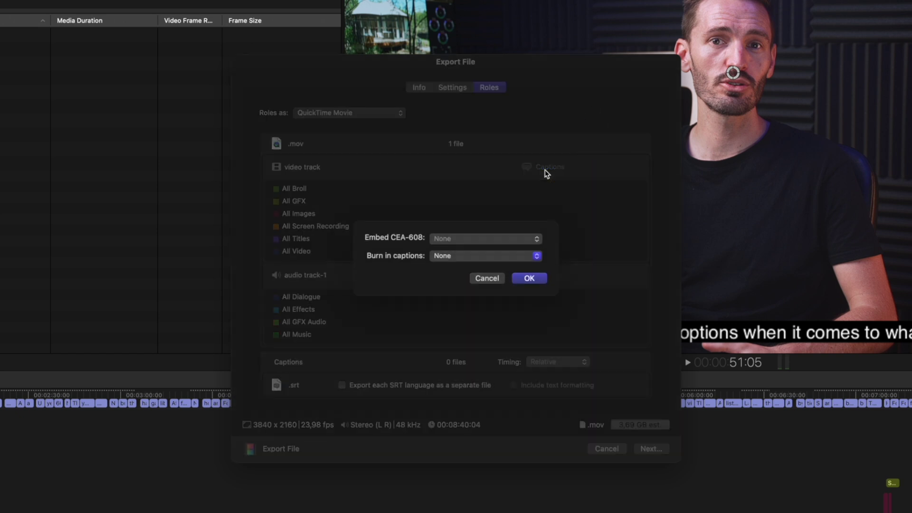
pyautogui.click(435, 255)
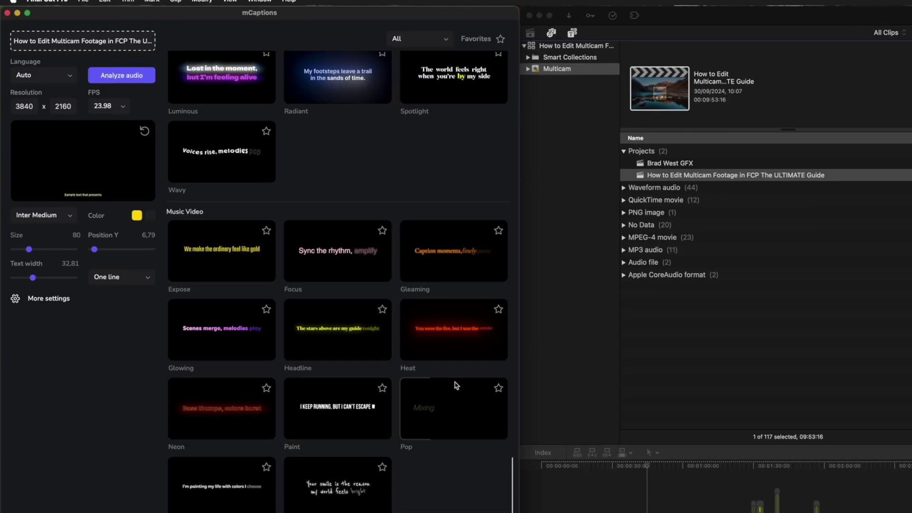
pyautogui.scroll(1, 455, 385)
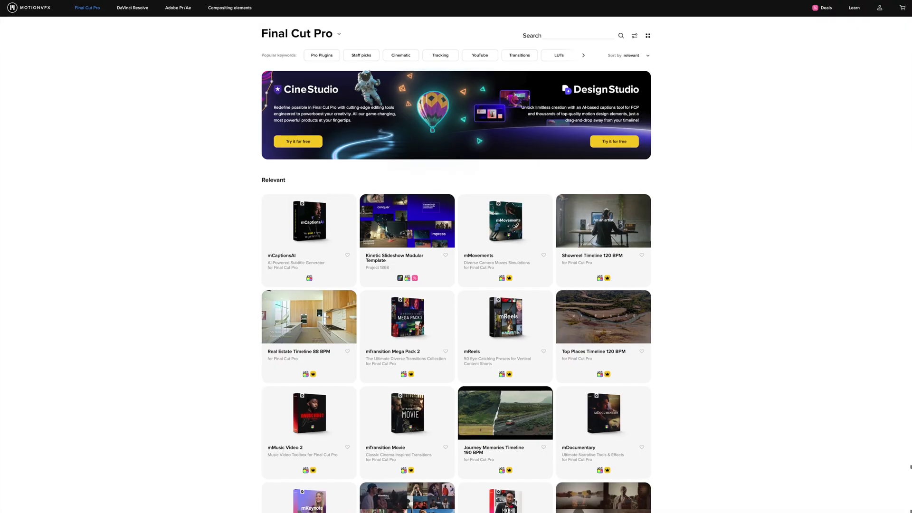
pyautogui.scroll(-1, 456, 257)
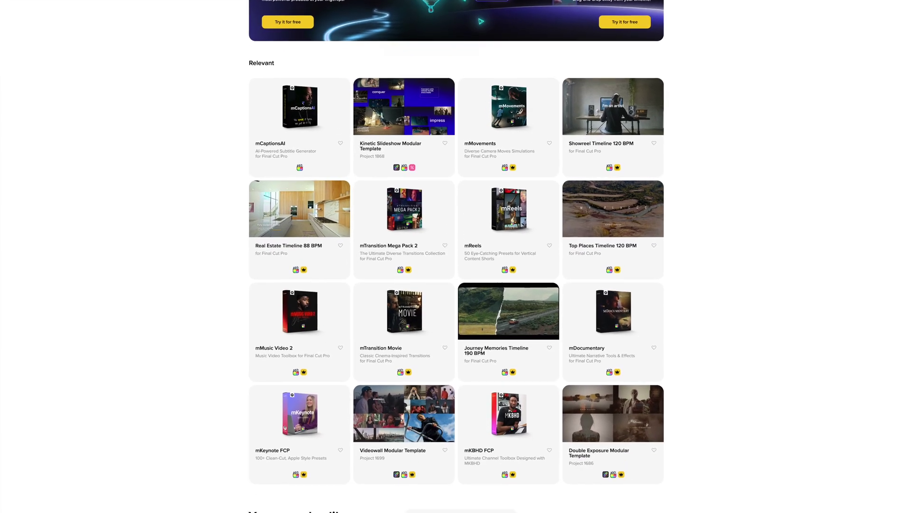